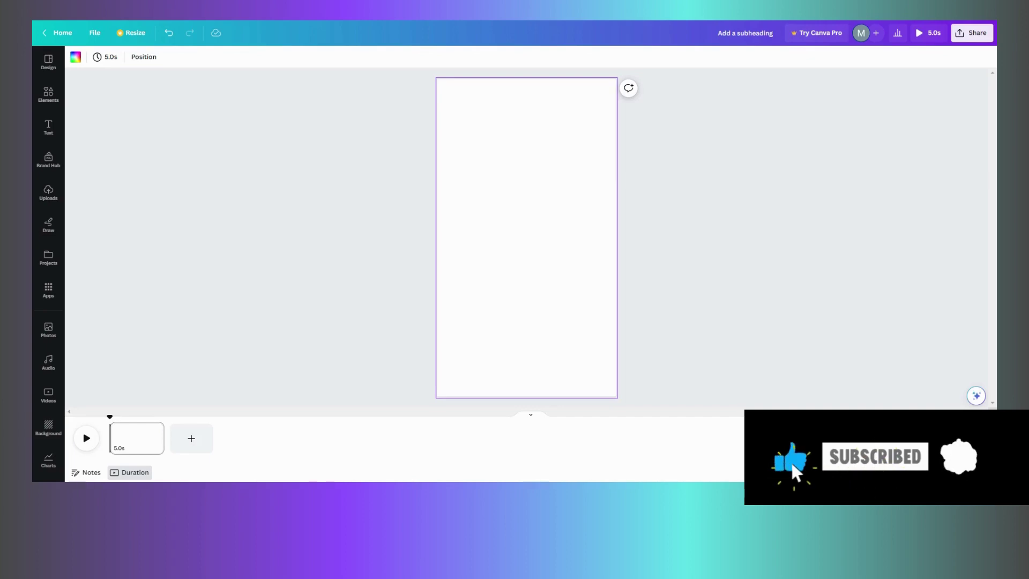
Add a Canva Sans 52 'Add a subheading' text box, centred near the top of the page.
click(48, 127)
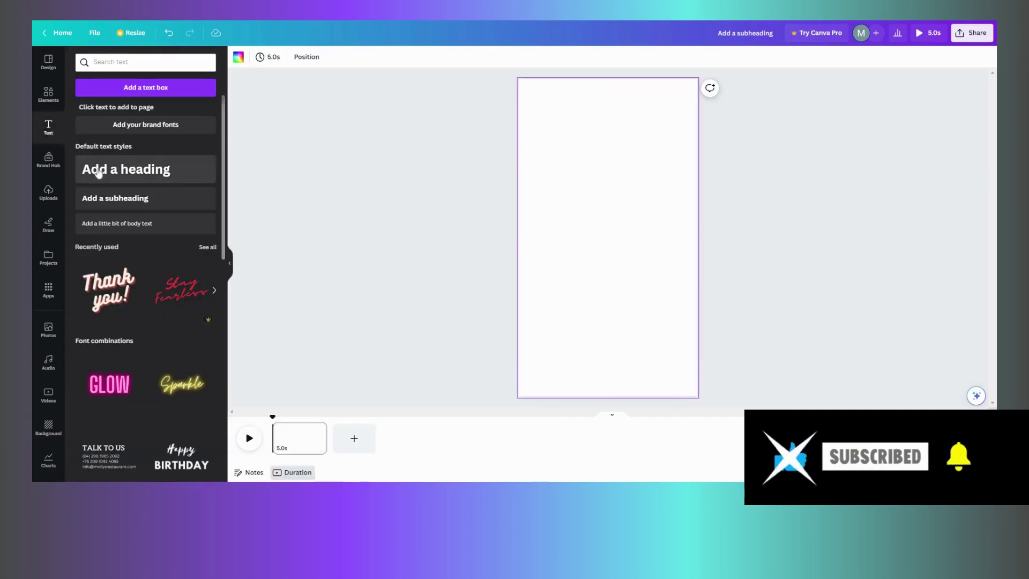
click(101, 199)
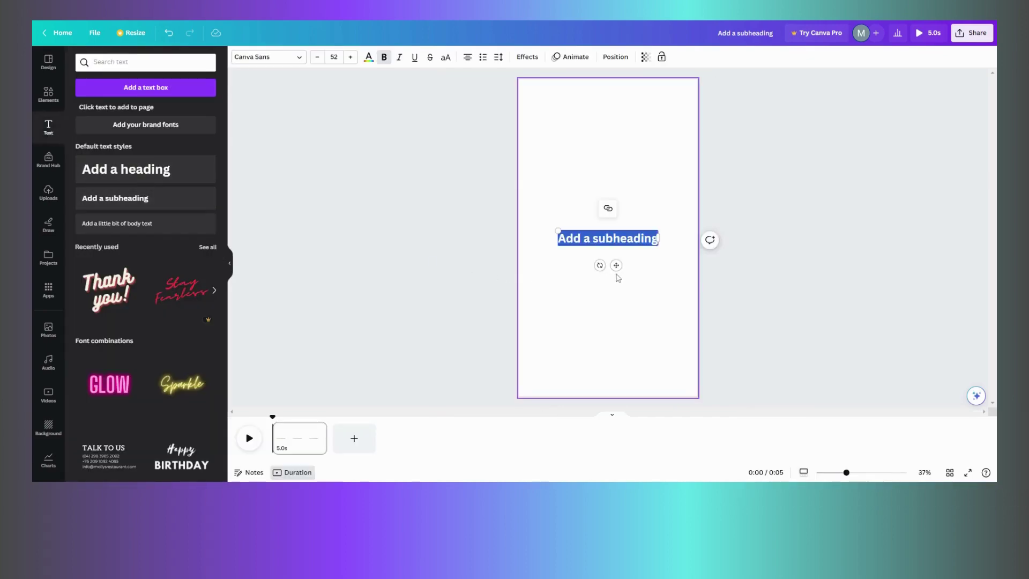
drag(616, 265, 613, 196)
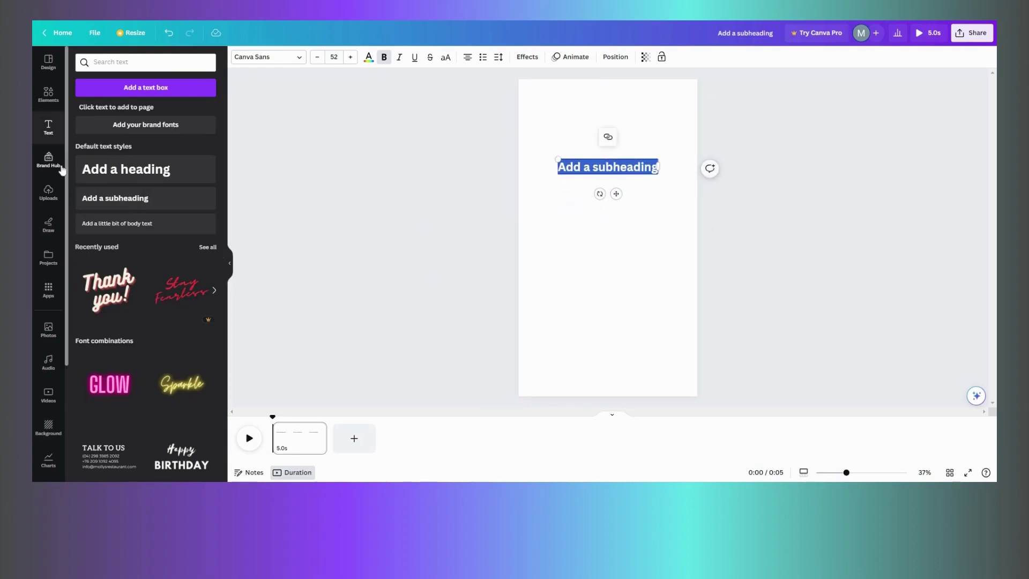
Place the uploaded black puppy cut-out below the subheading, enlarged to about 805 × 805.
click(48, 192)
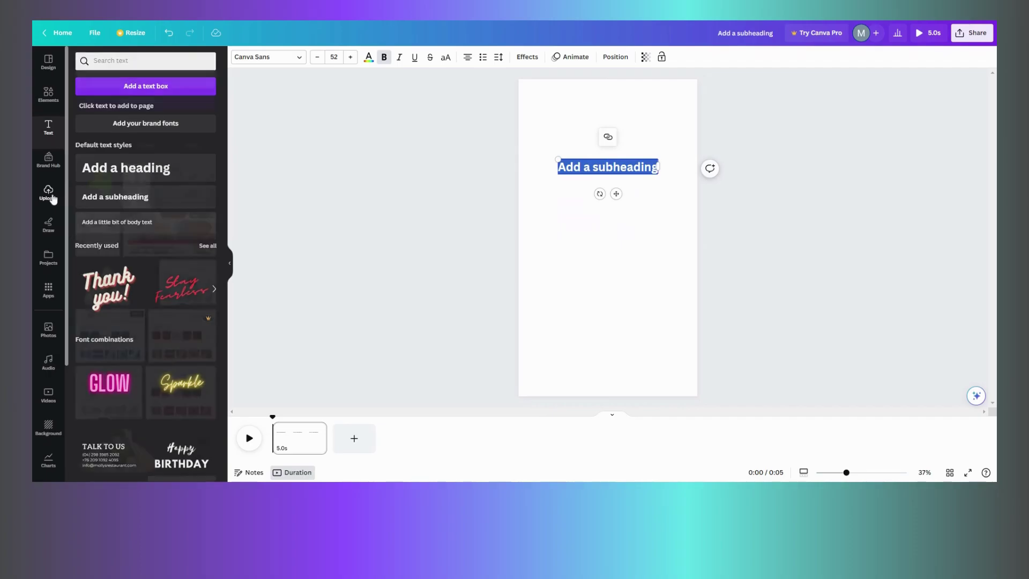
scroll(126, 265, down, 5)
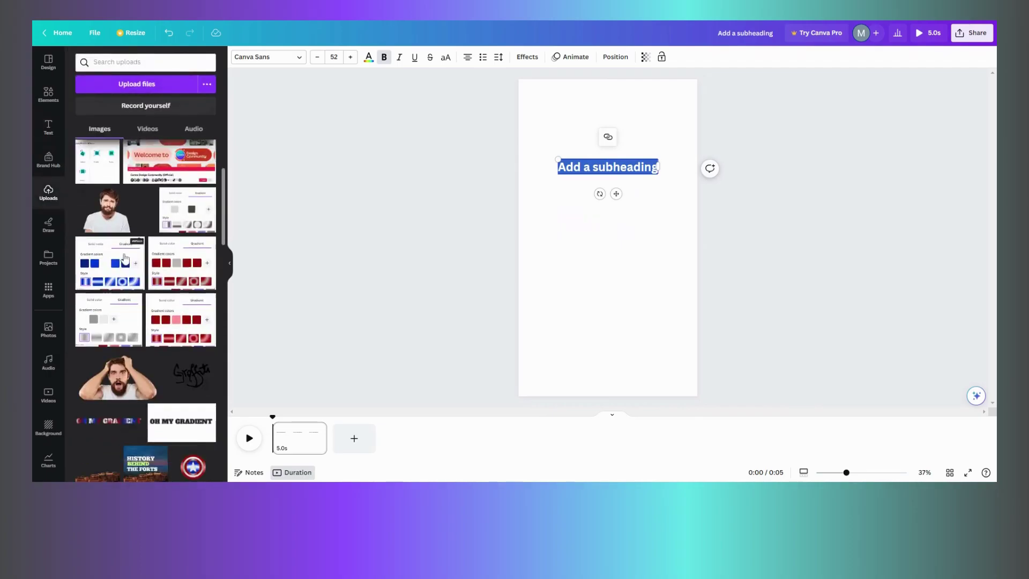
scroll(122, 265, down, 10)
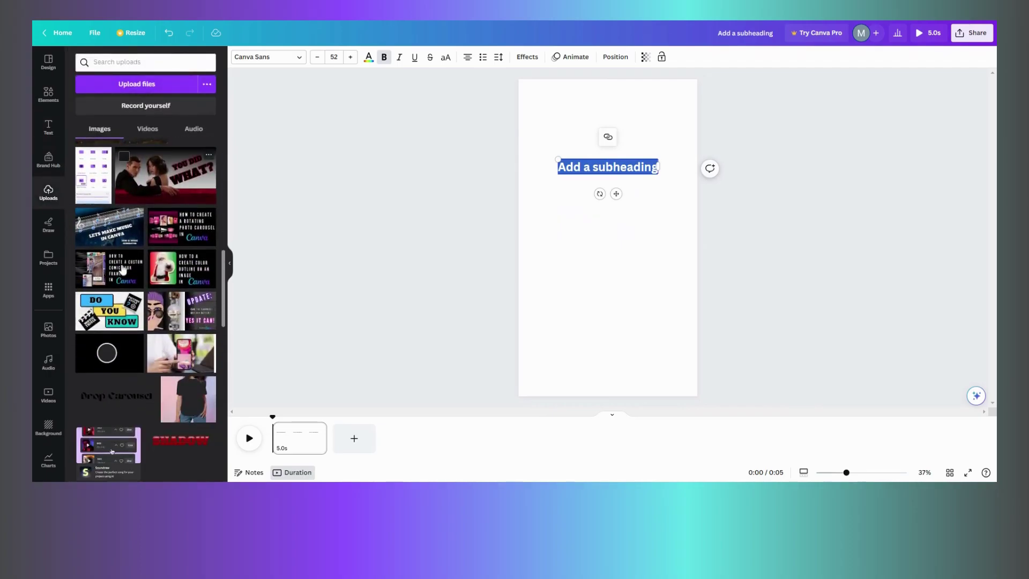
scroll(122, 269, down, 4)
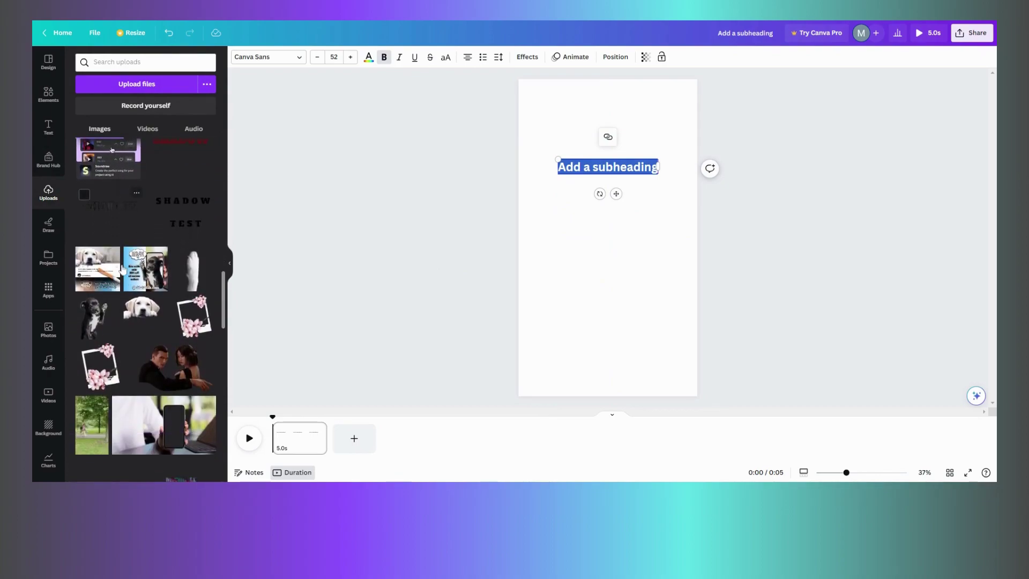
click(93, 279)
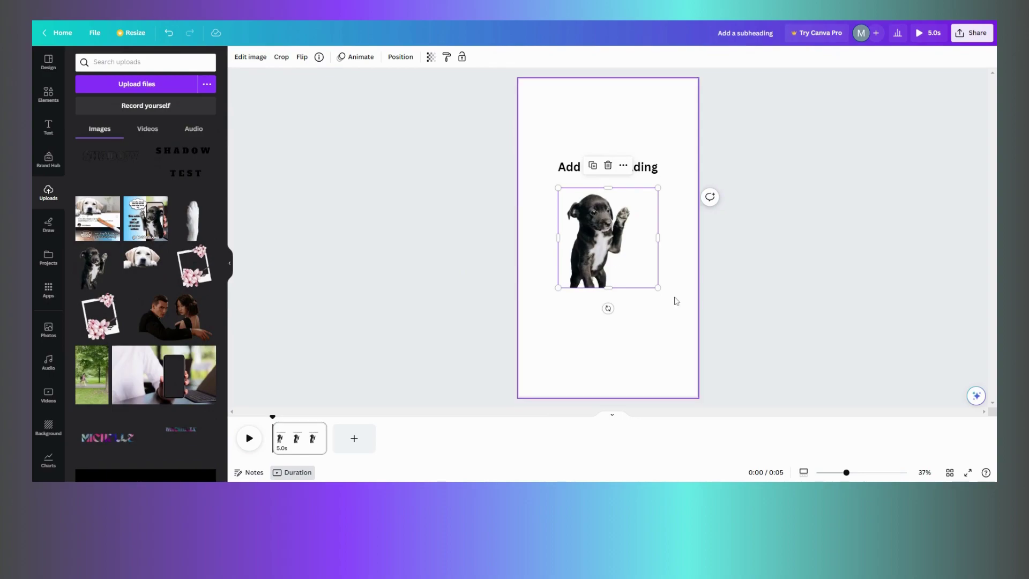
drag(658, 287, 694, 324)
Apply the pastel yellow-to-pink gradient page background and shift the puppy lower.
click(456, 101)
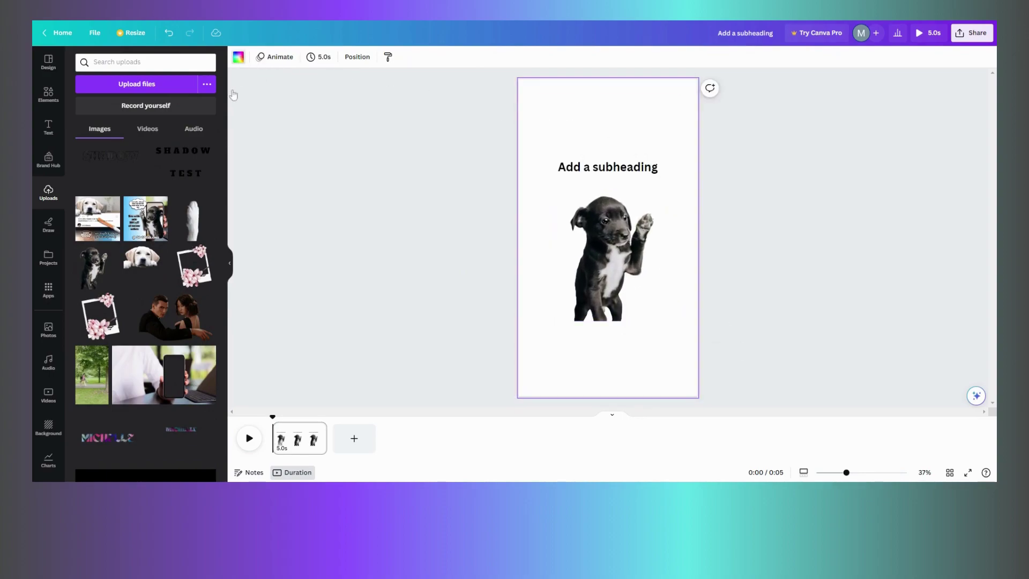
click(238, 57)
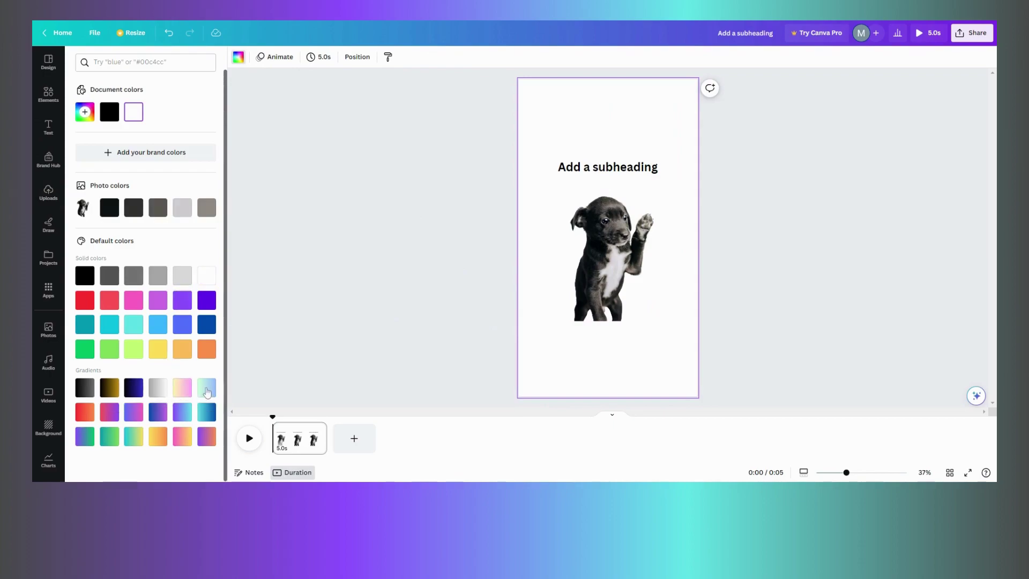
click(187, 390)
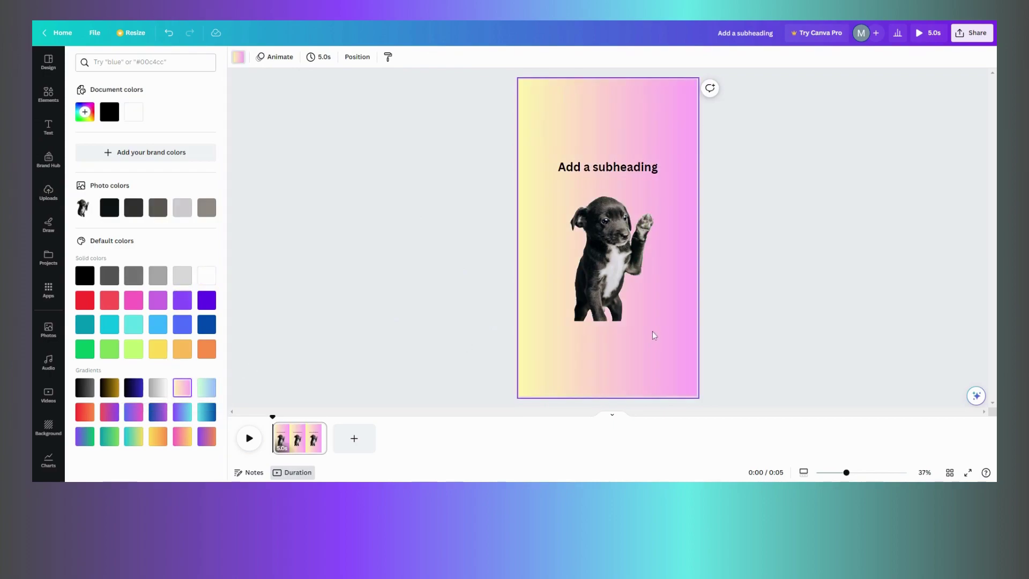
drag(628, 273, 606, 294)
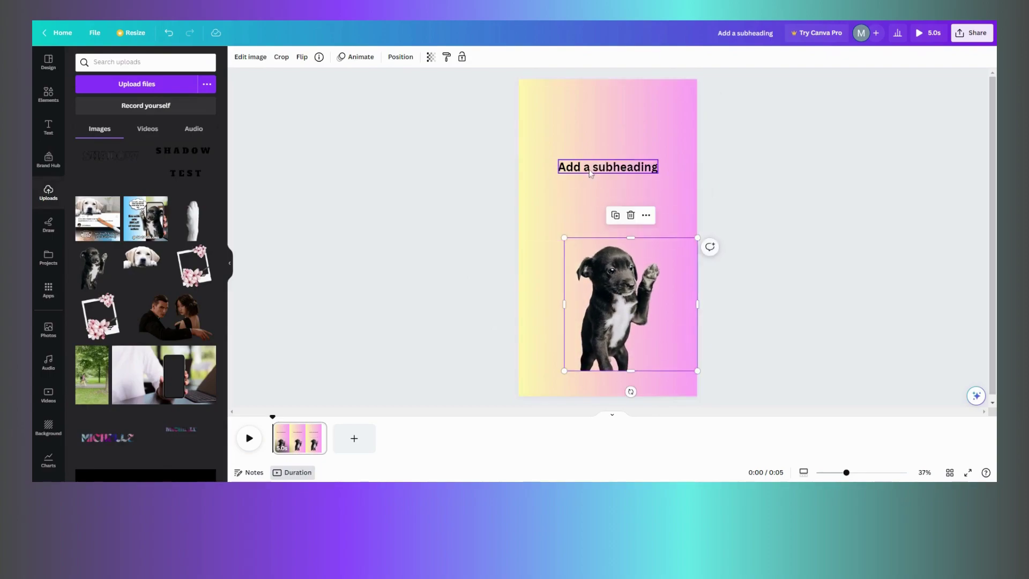
Curve the subheading with the Curve effect at 79 and raise it above the puppy.
click(590, 170)
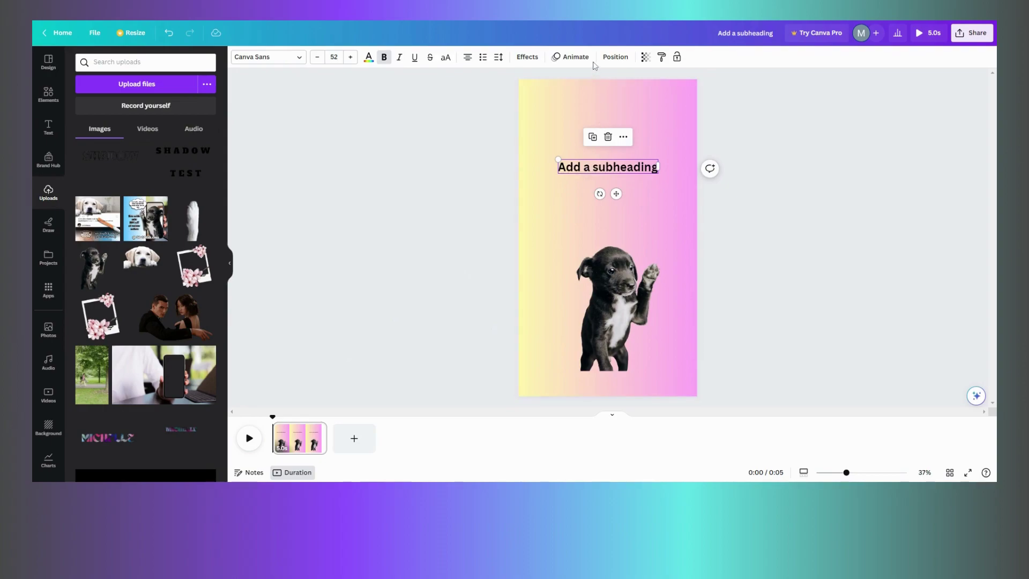
click(528, 58)
click(154, 375)
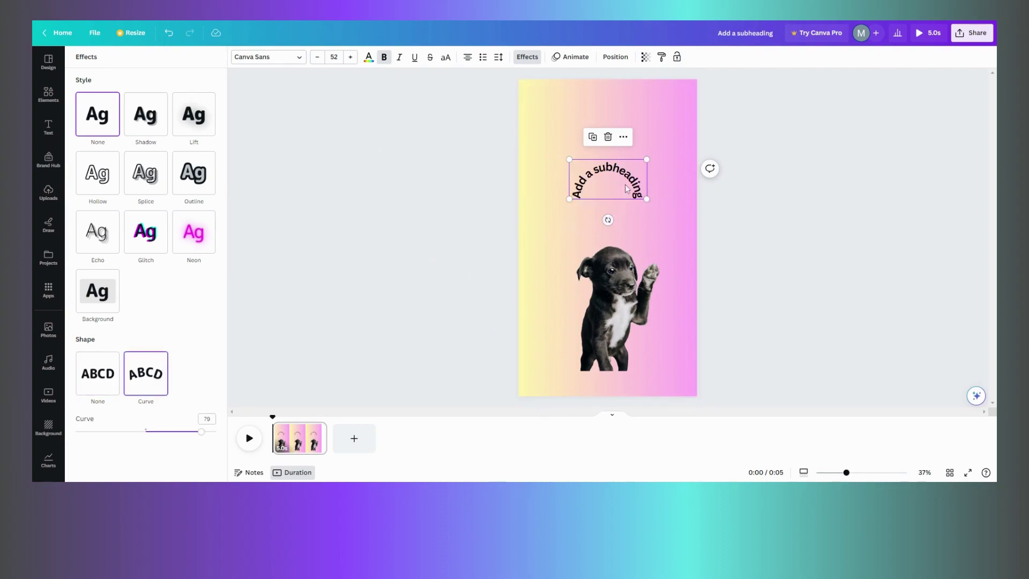
drag(616, 186, 616, 165)
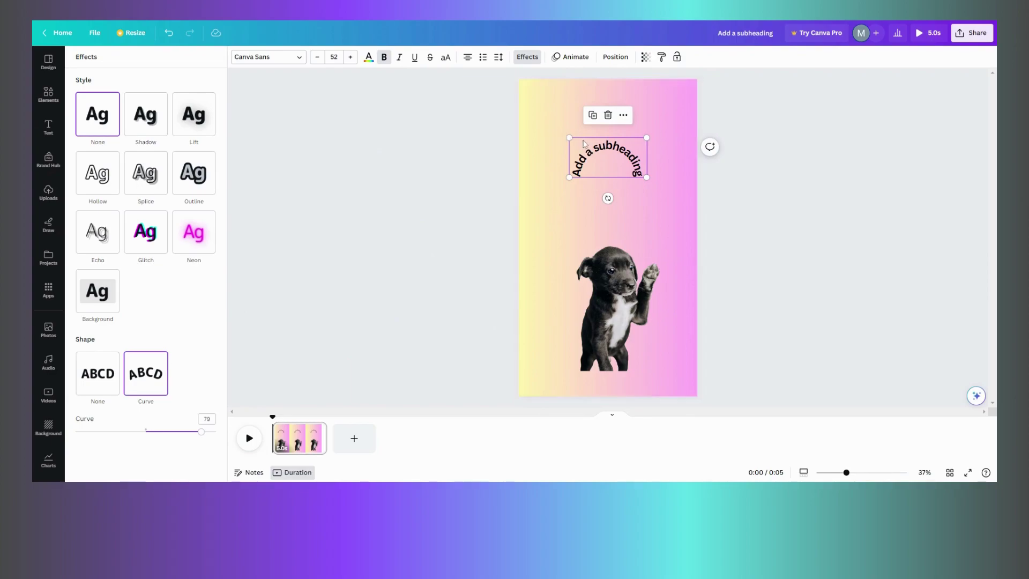
Duplicate the curved subheading and rotate the copy beneath the original to close a text ring.
click(593, 117)
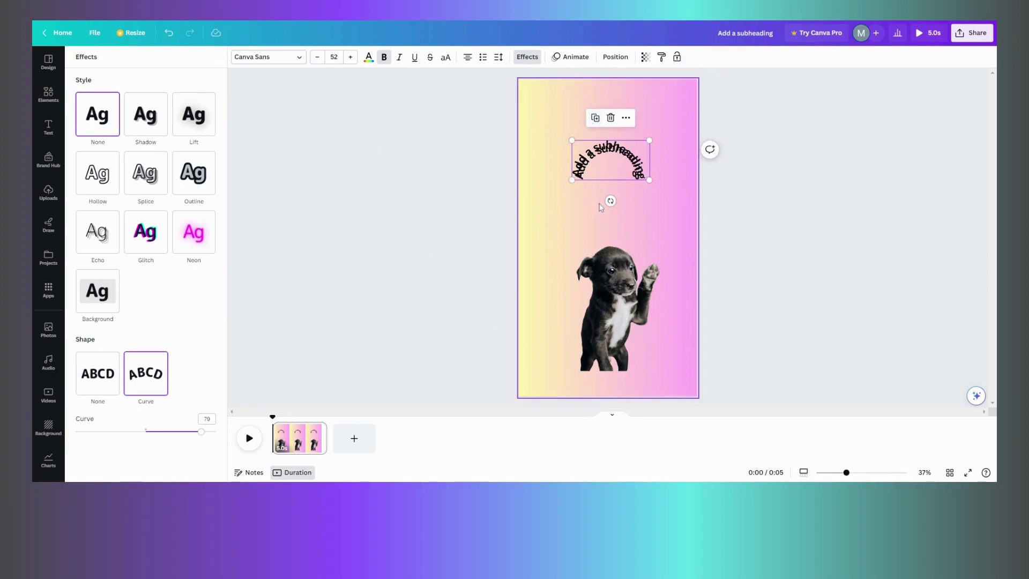
drag(610, 201, 611, 98)
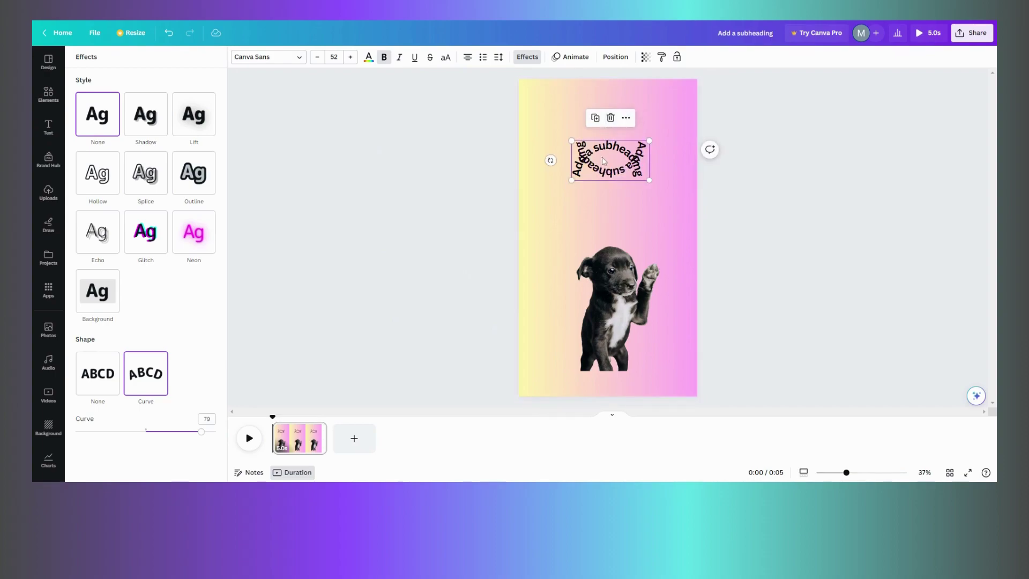
drag(607, 162, 604, 196)
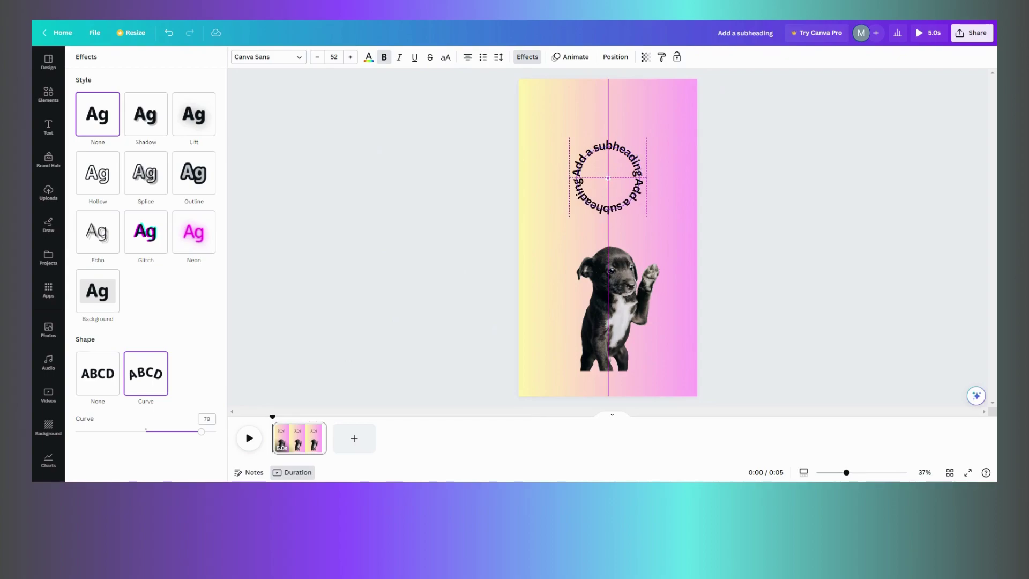
drag(605, 196, 605, 197)
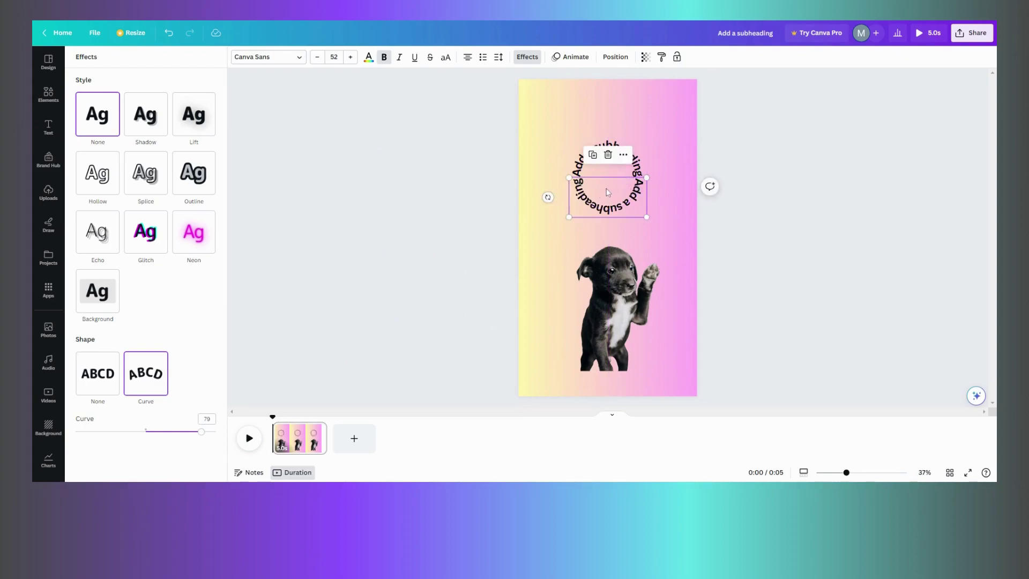
drag(605, 191, 605, 192)
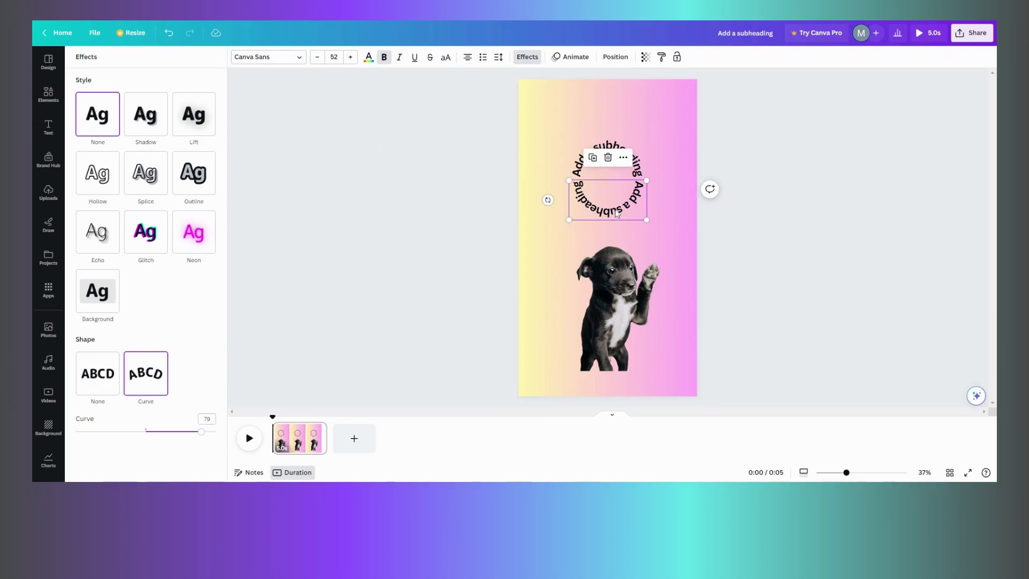
click(551, 157)
Select both curved arcs from the Layers list and group them into one ring.
click(576, 108)
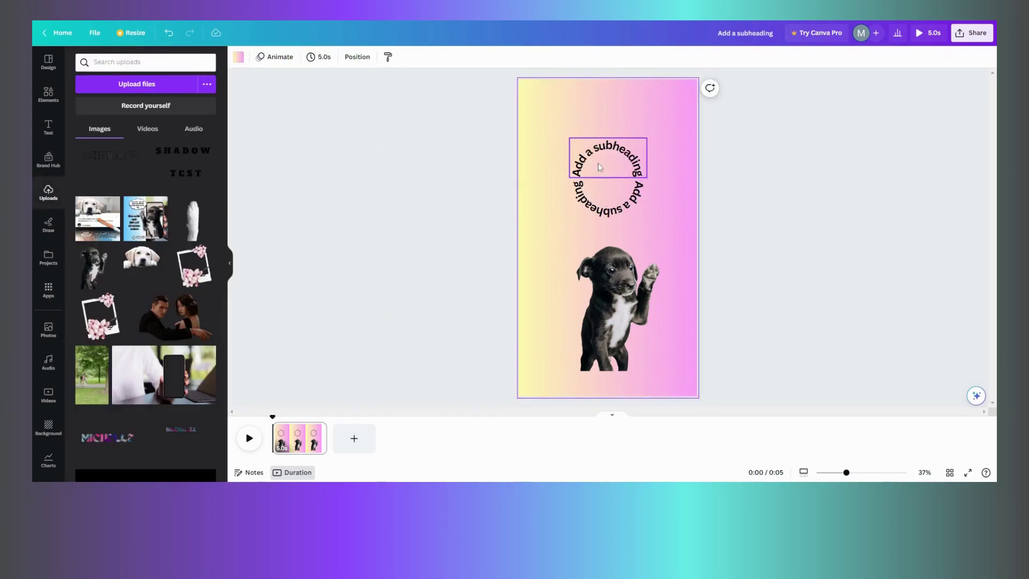
click(615, 57)
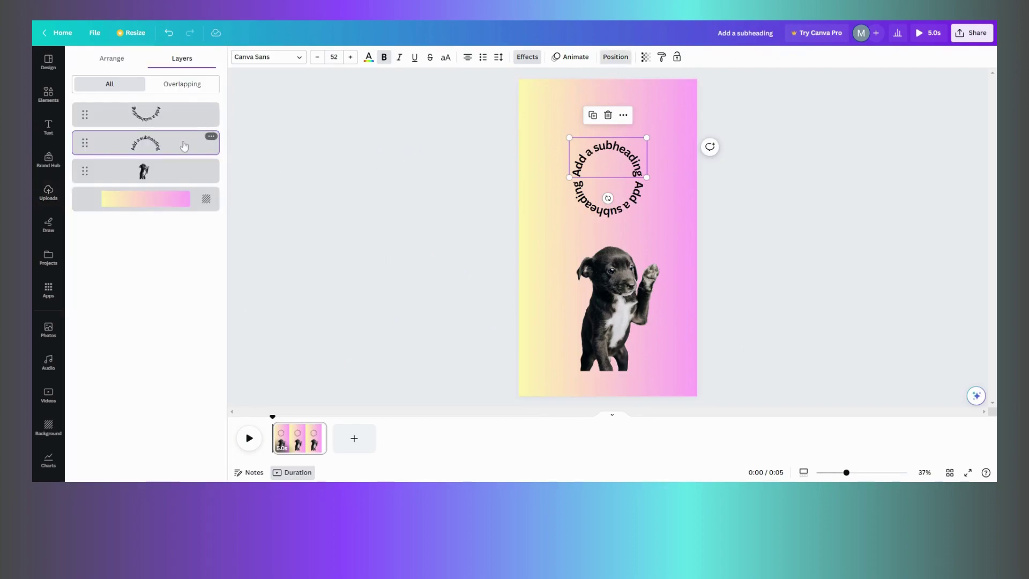
shift+click(186, 124)
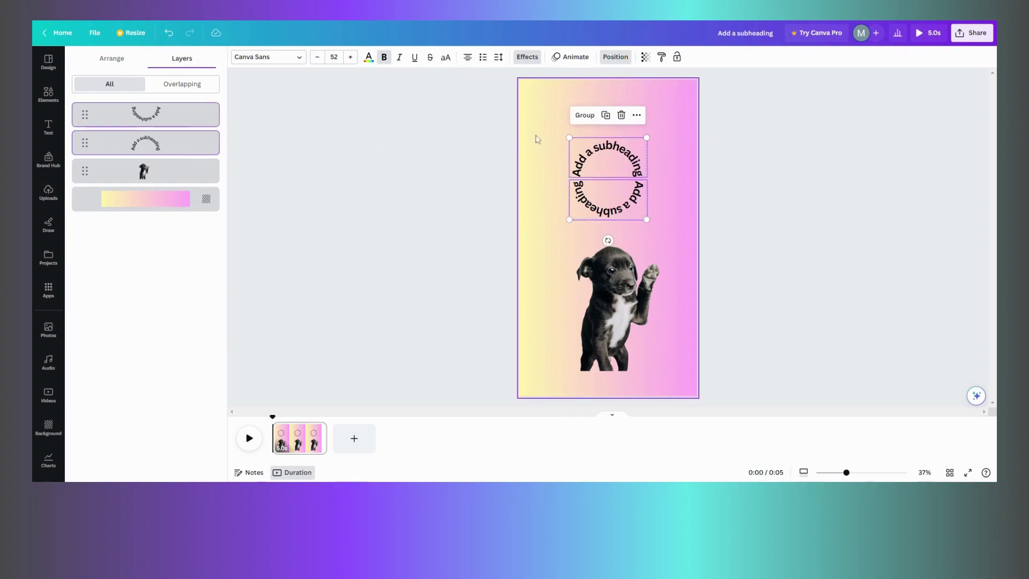
click(587, 120)
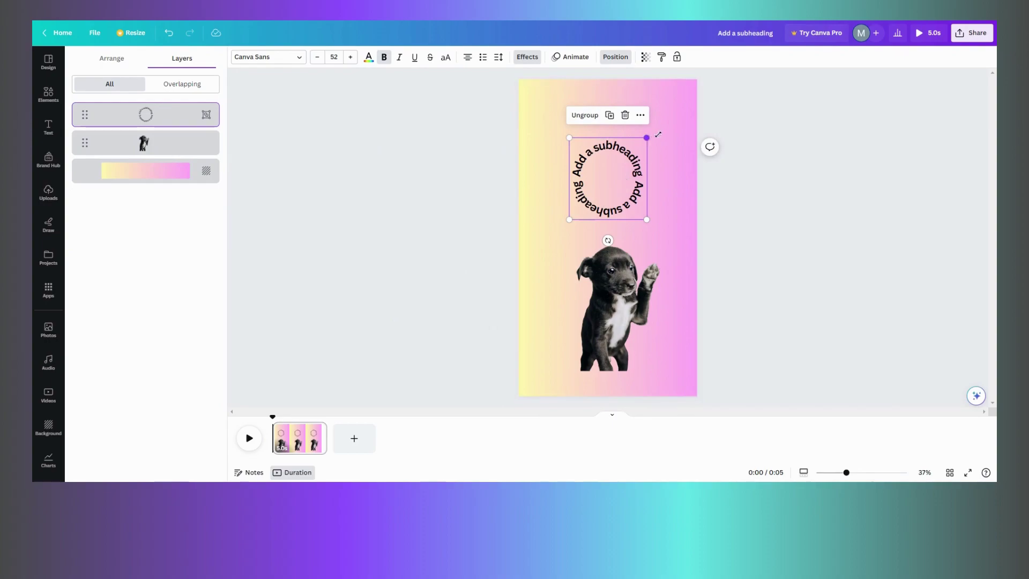
Enlarge the text ring group to size 80.3, undoing a trial move of the puppy.
drag(647, 138, 674, 109)
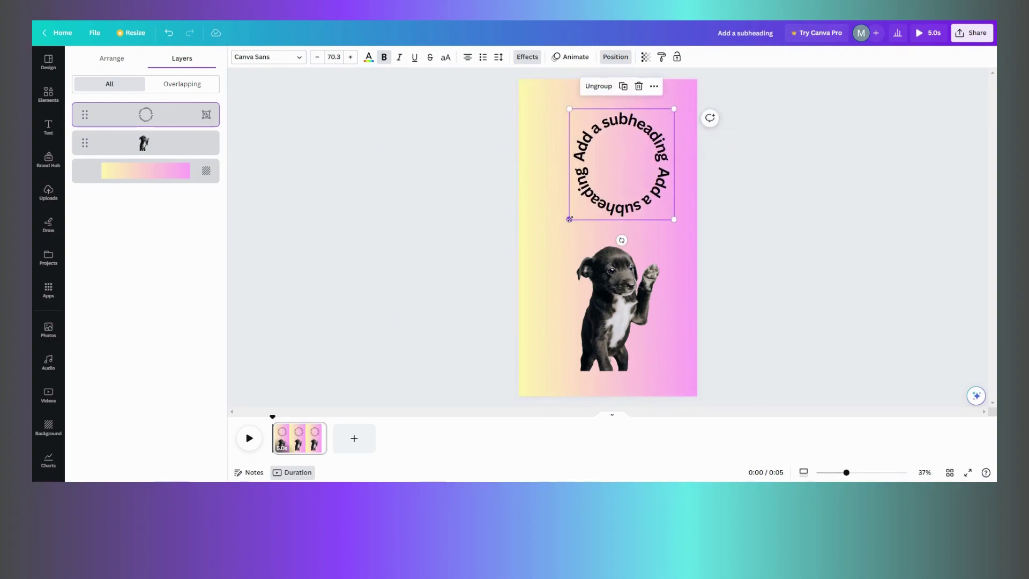
drag(570, 219, 554, 235)
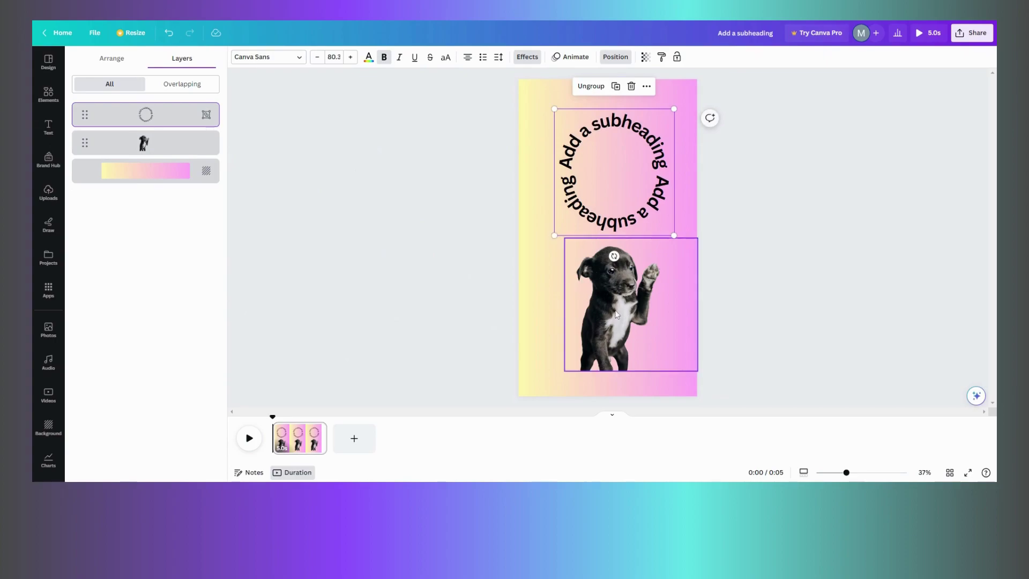
drag(617, 314, 618, 221)
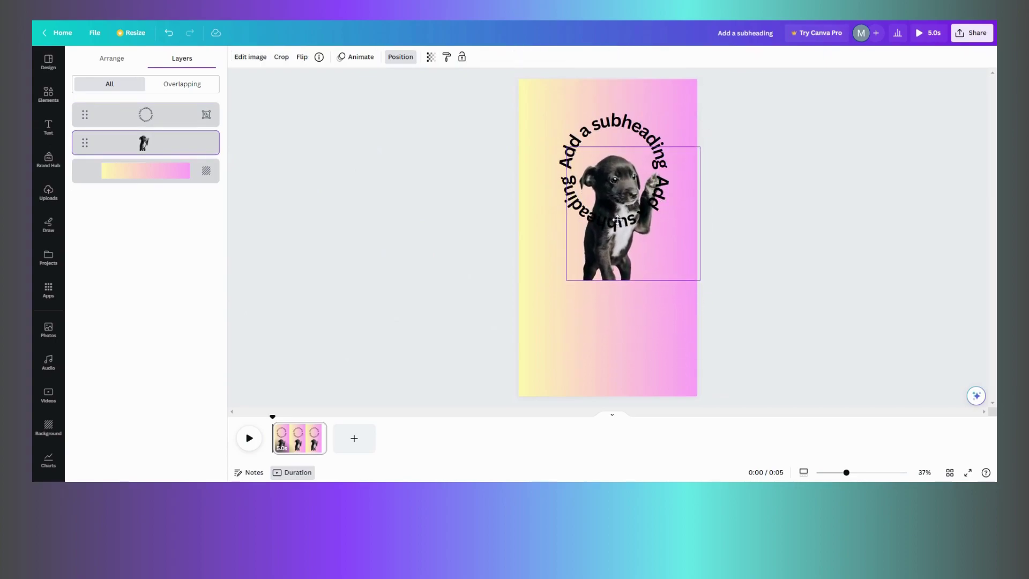
key(ctrl+z)
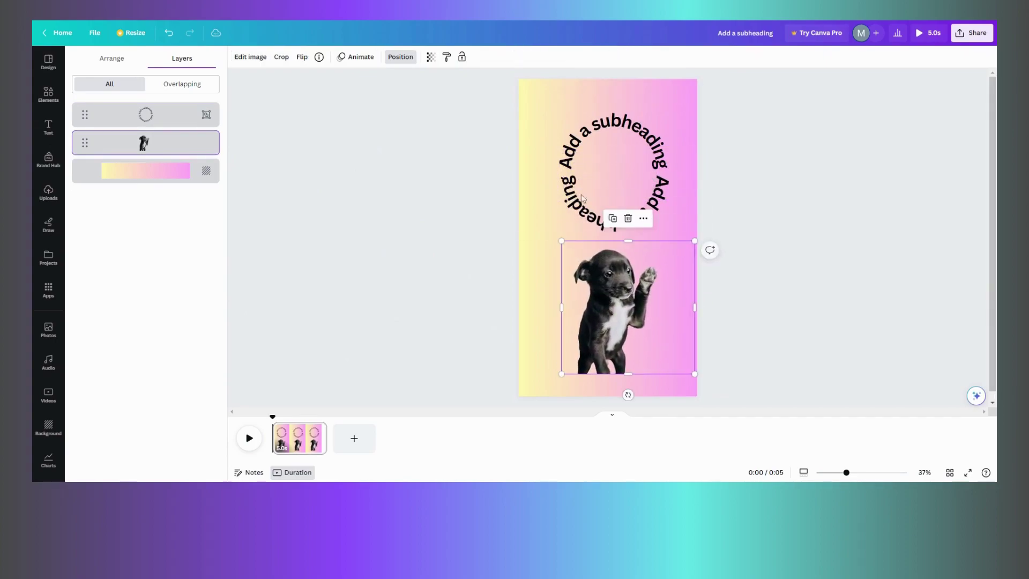
click(572, 163)
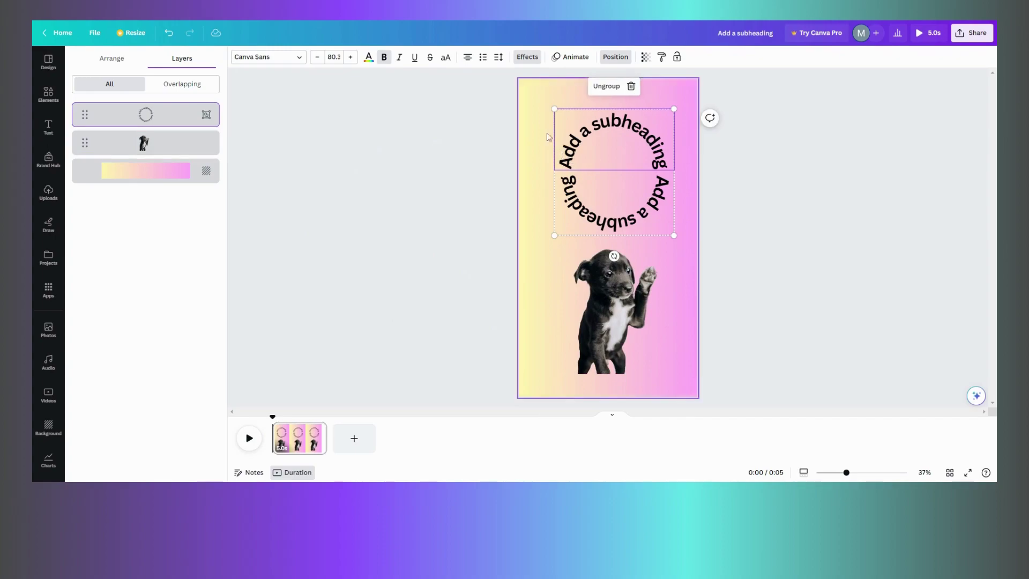
Give the upper curved arc a white Outline effect with thickness 84.
click(529, 60)
click(207, 180)
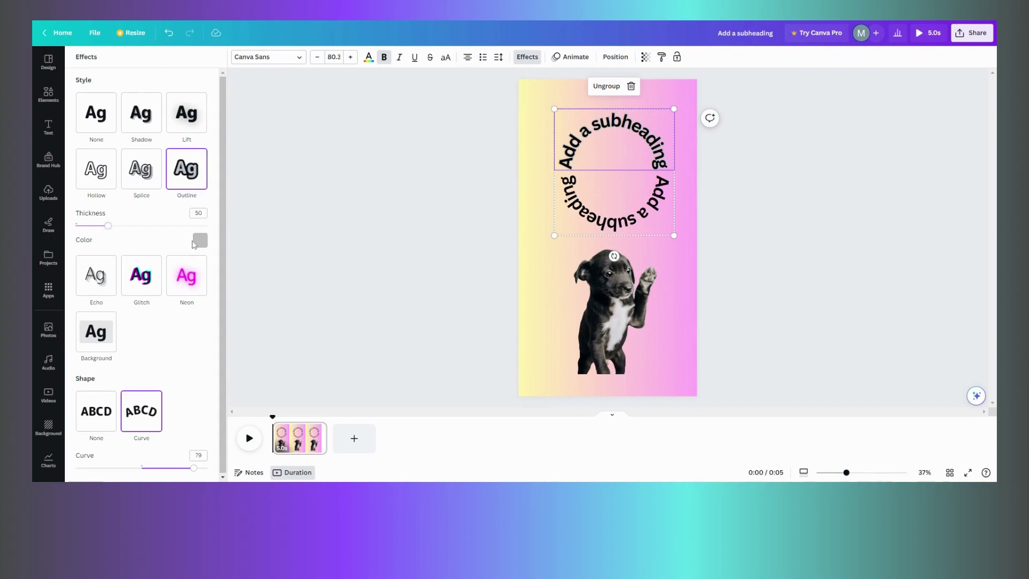
click(199, 243)
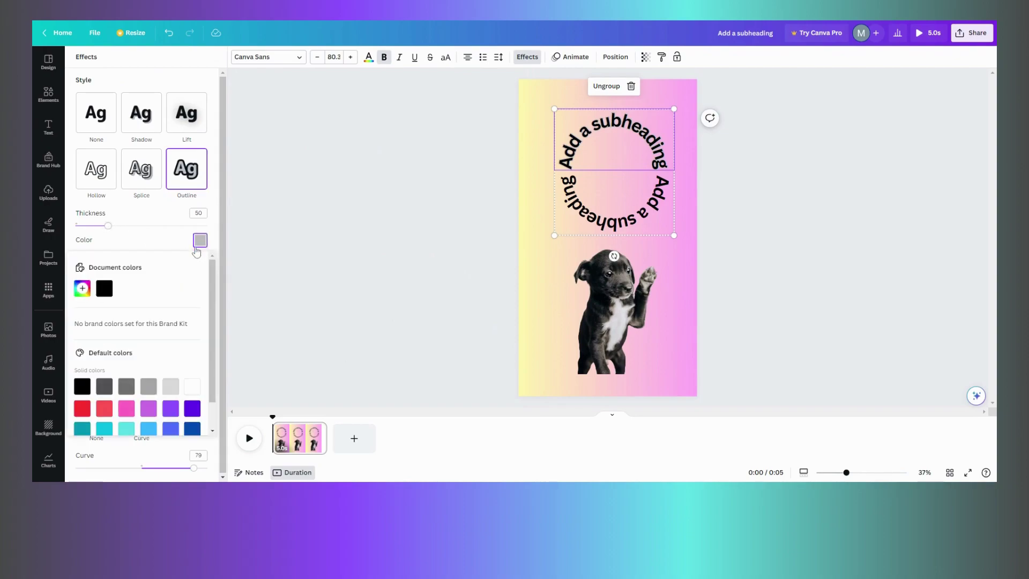
click(192, 390)
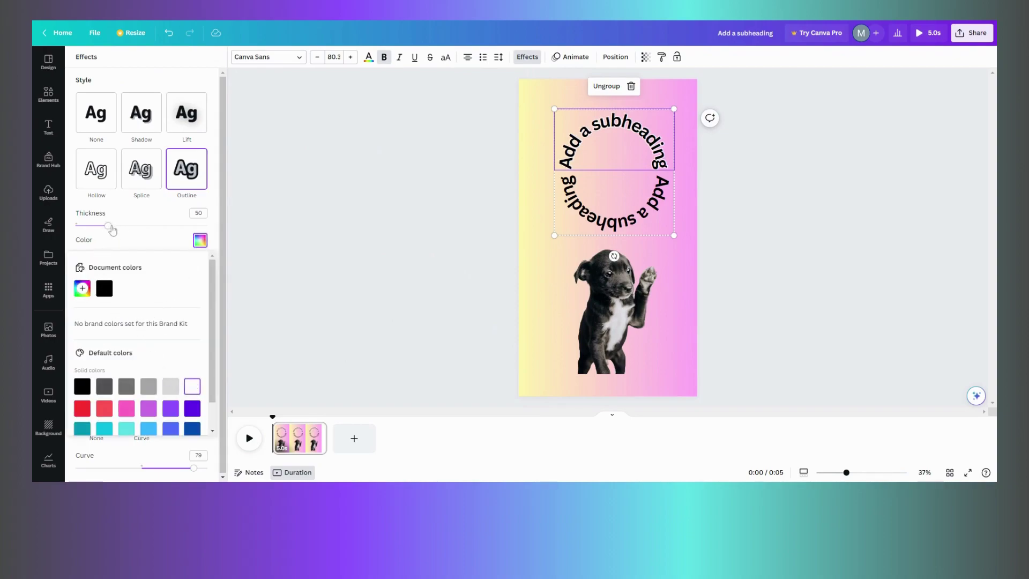
drag(112, 229, 118, 230)
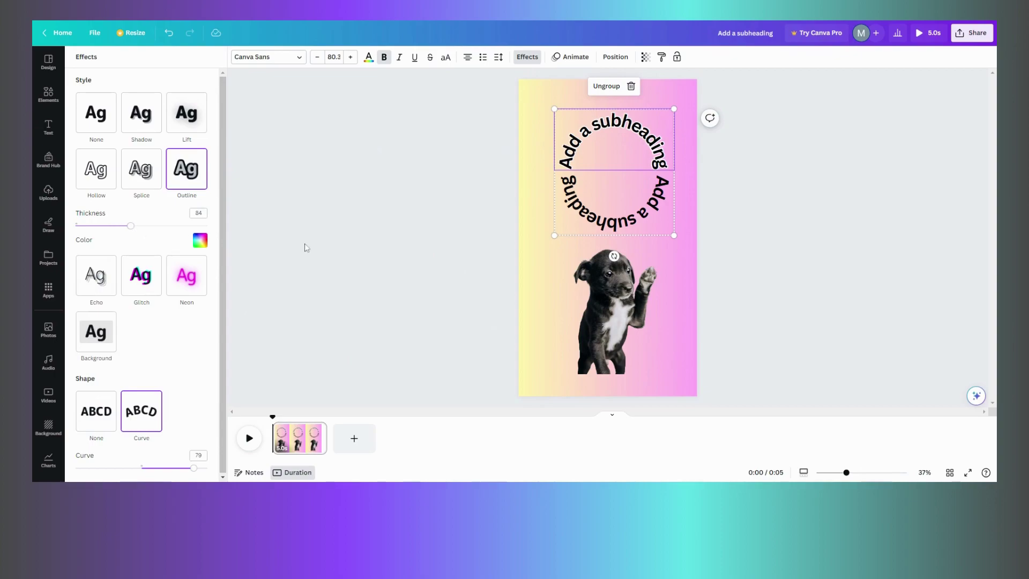
Give the lower curved arc a white Outline effect with thickness 101.
click(572, 214)
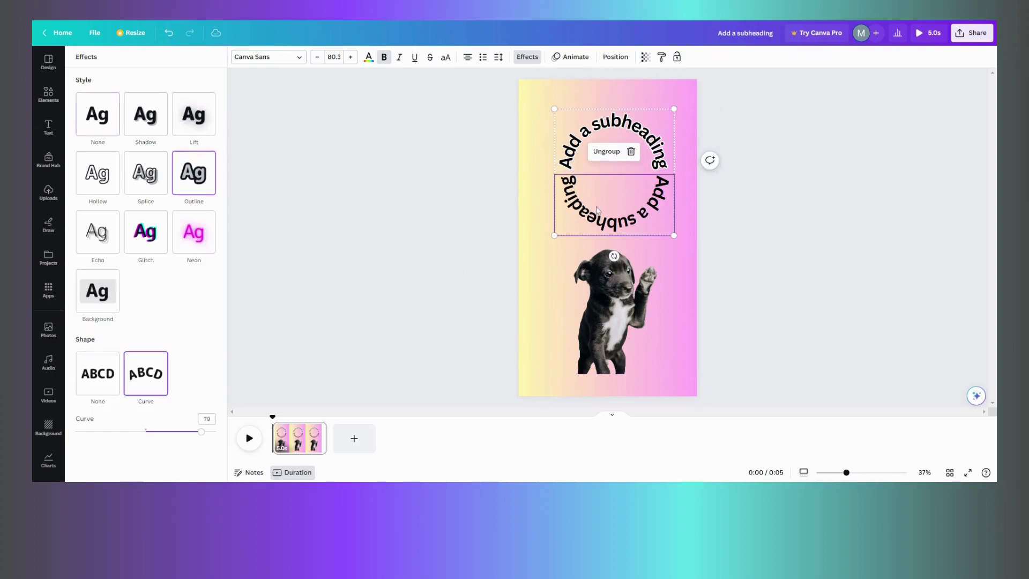
click(200, 188)
click(200, 239)
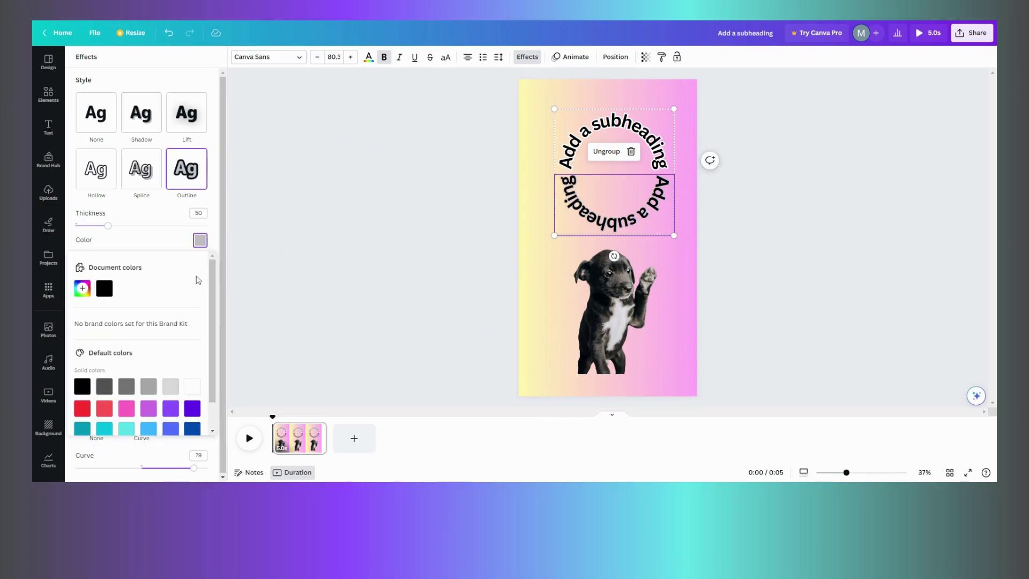
click(198, 393)
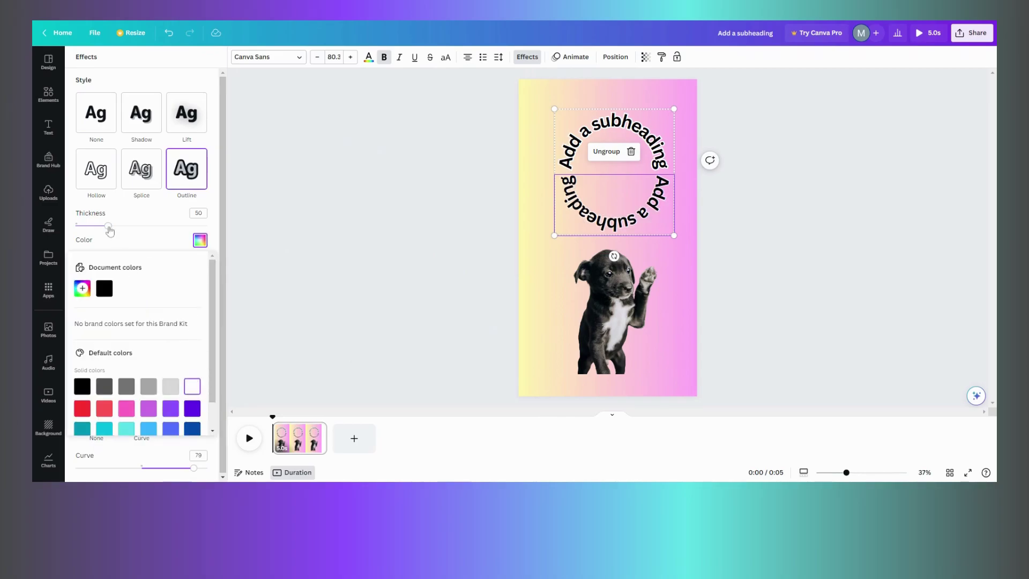
click(109, 229)
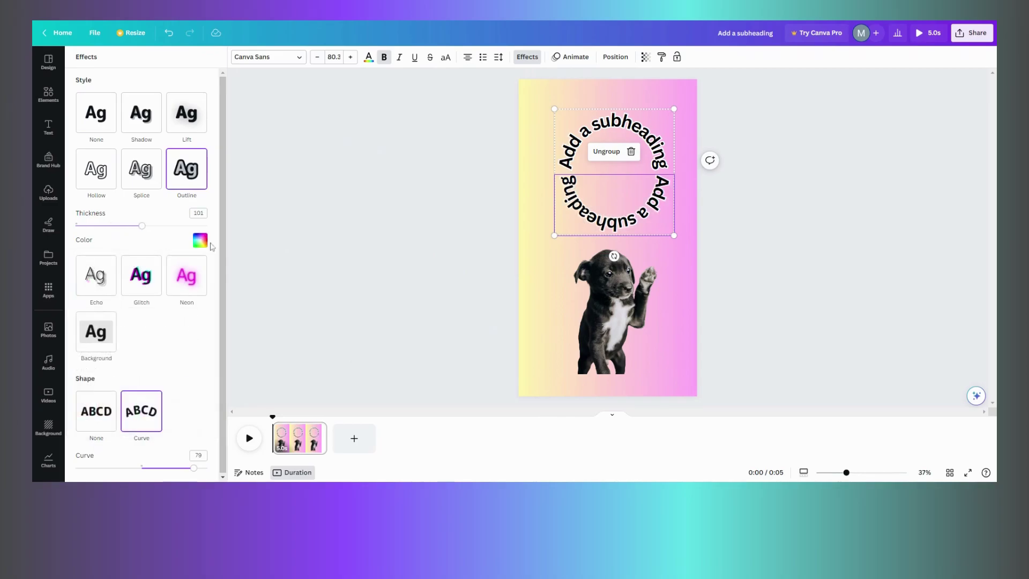
key(Escape)
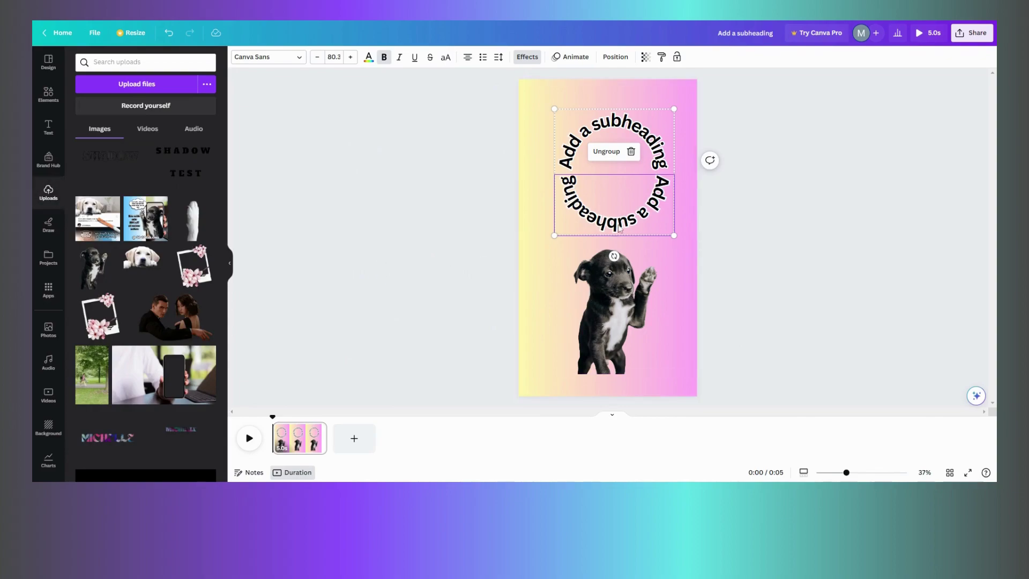
Nudge the puppy, then lower, enlarge and horizontally centre the curved text ring.
mouse_move(609, 295)
mouse_down()
mouse_move(614, 206)
mouse_move(618, 256)
mouse_move(592, 304)
mouse_up()
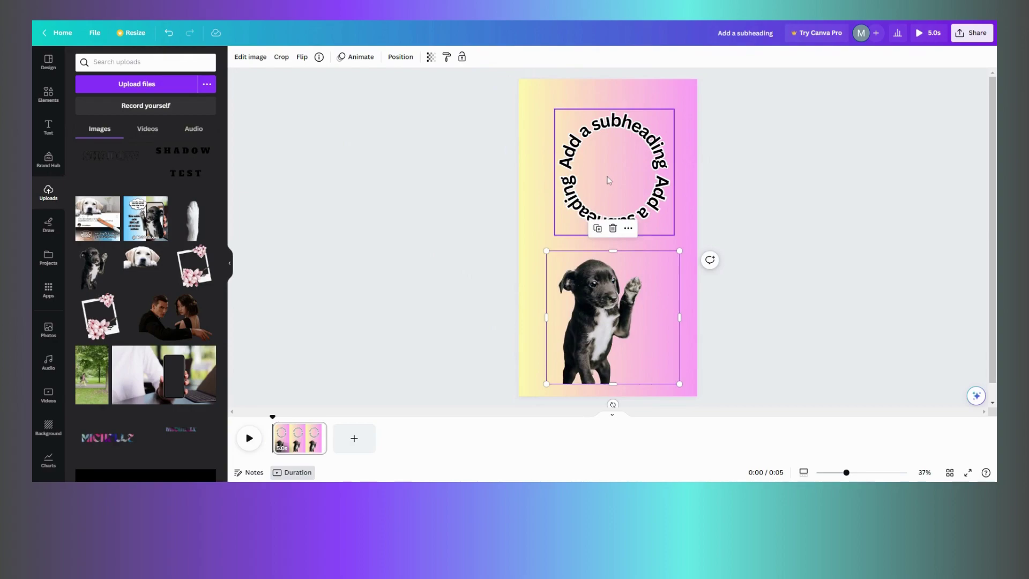
drag(607, 184, 608, 223)
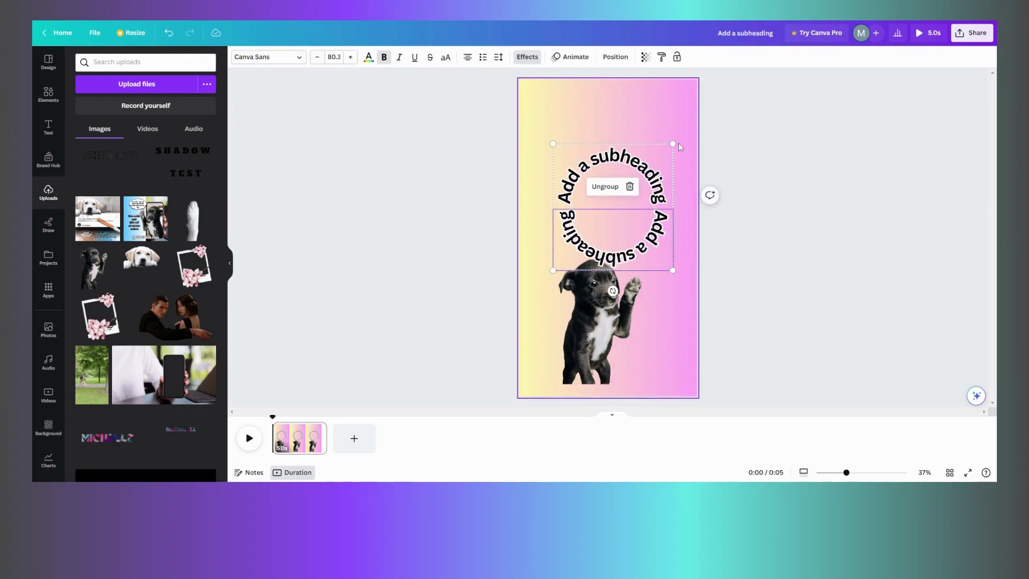
drag(673, 144, 697, 123)
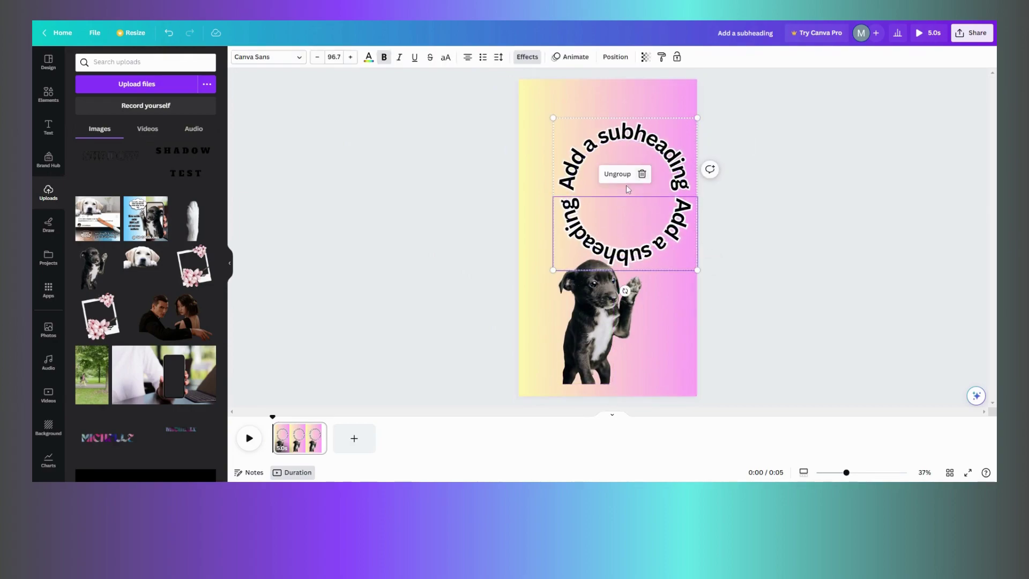
drag(592, 185, 578, 188)
Move the puppy up into the ring and enlarge it to fill the ring's centre.
drag(582, 342, 605, 230)
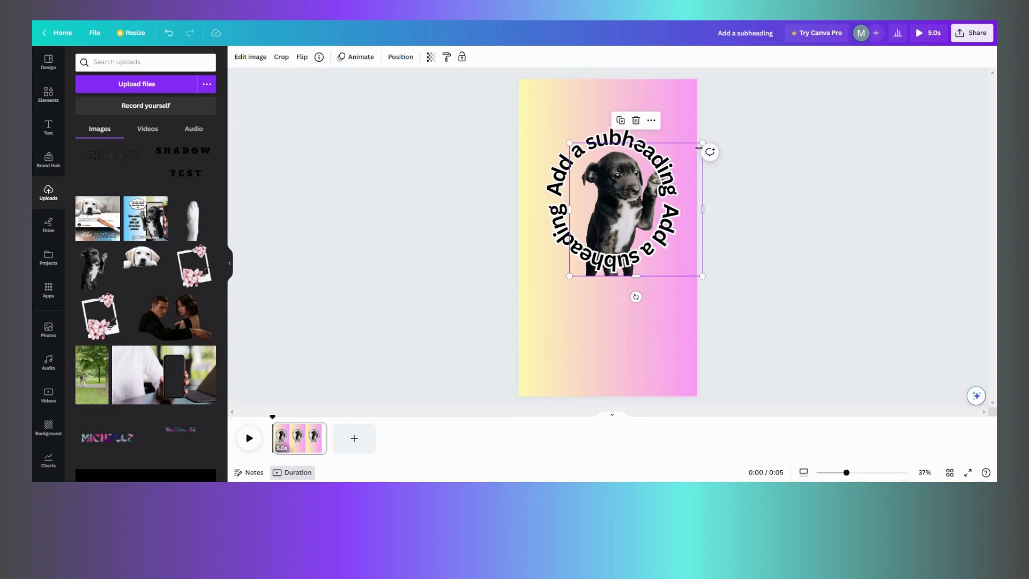
drag(568, 141, 527, 100)
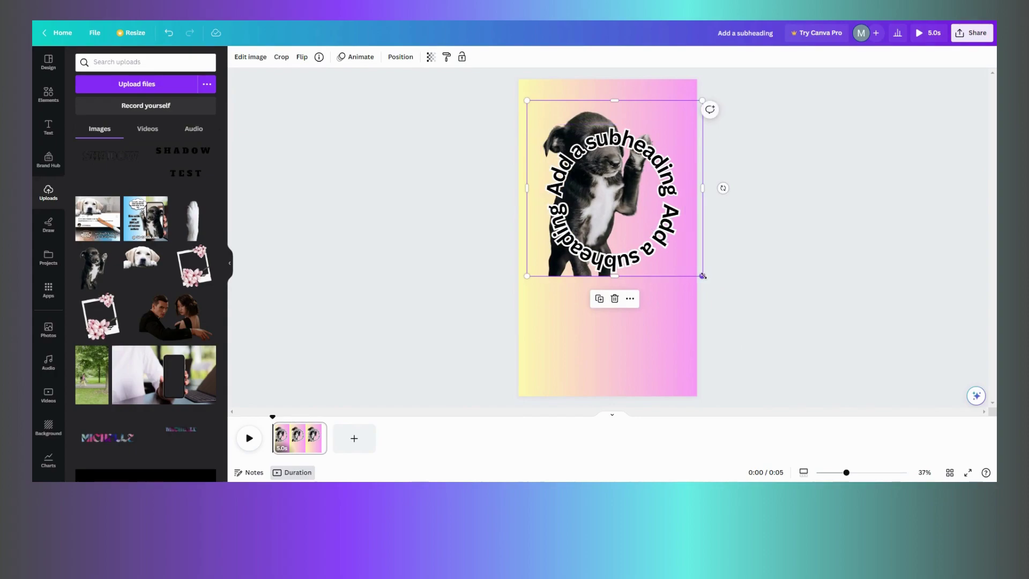
drag(702, 275, 738, 311)
drag(683, 292, 695, 290)
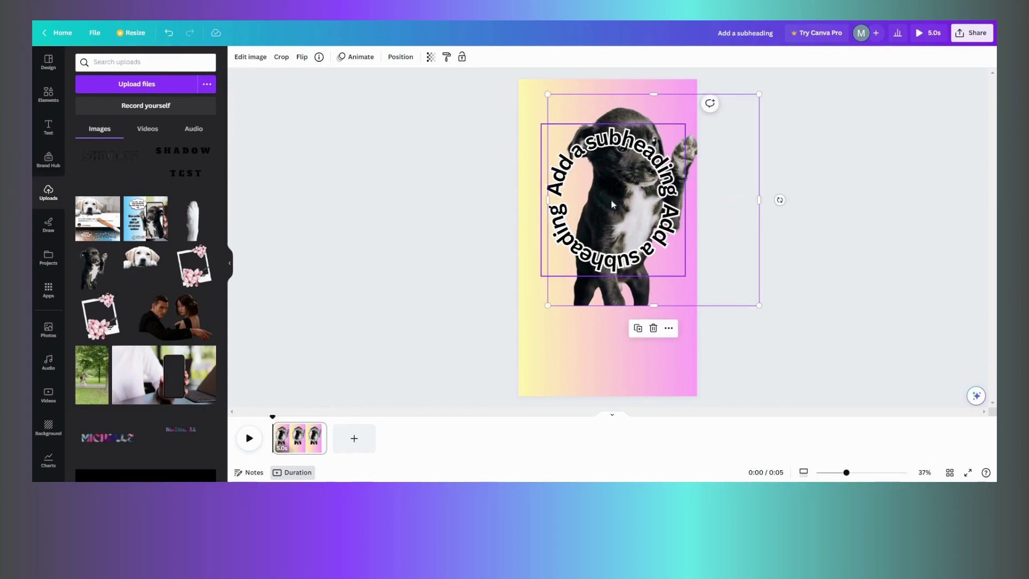
Duplicate the puppy, align the copy over the original and crop it to the head.
click(637, 328)
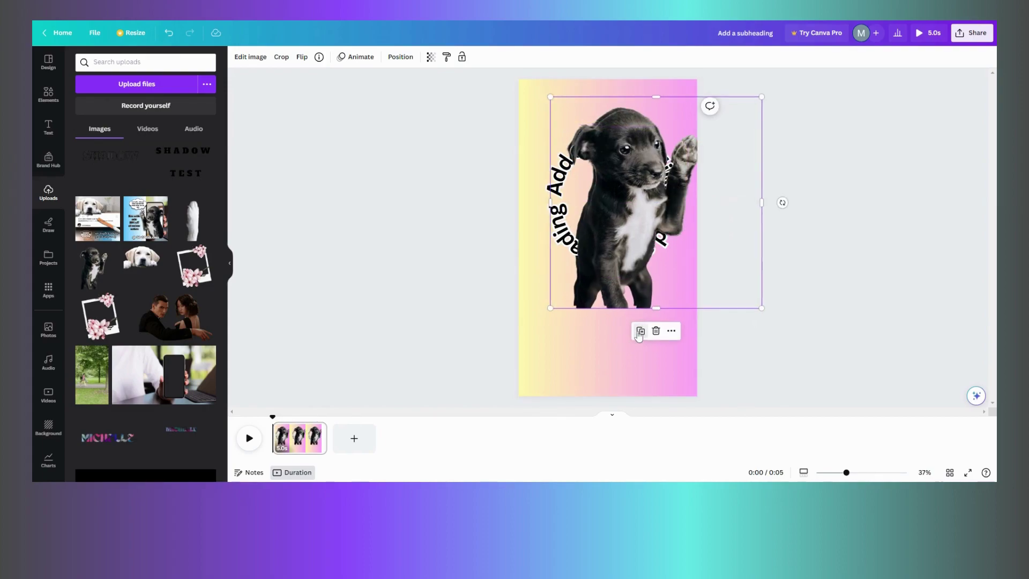
drag(682, 286, 653, 210)
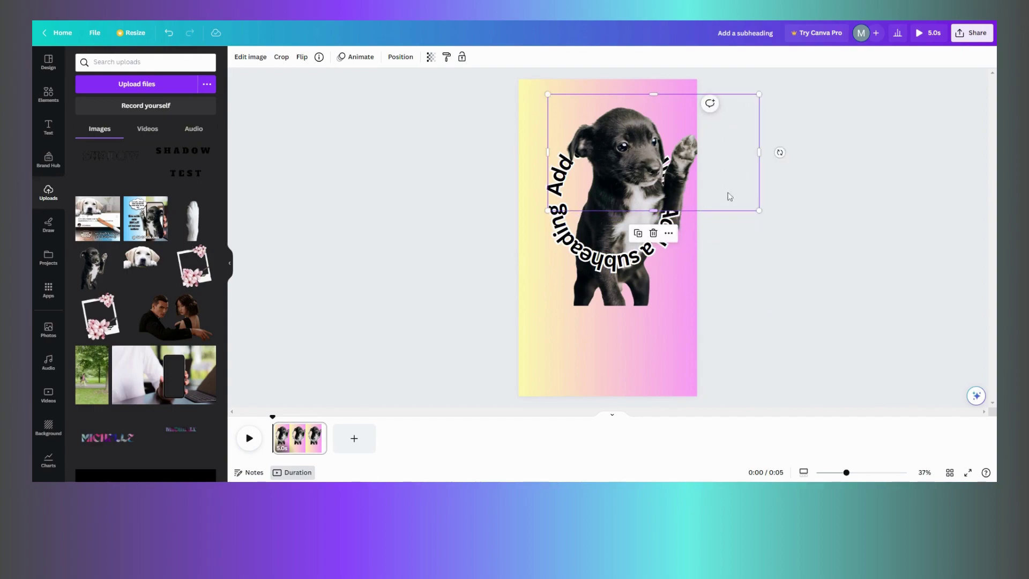
drag(757, 152, 662, 177)
click(602, 359)
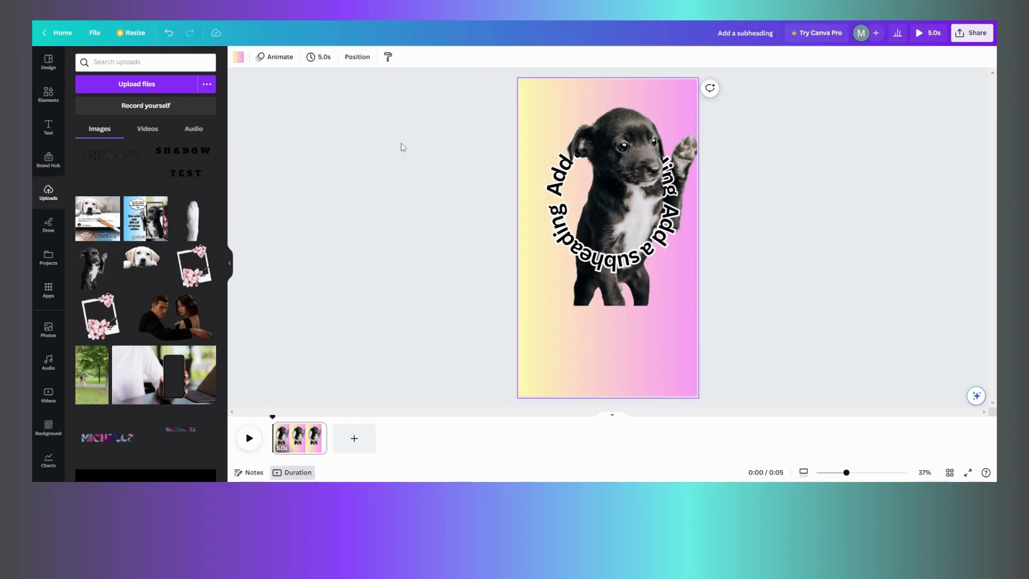
Apply the Rotate motion animation to the curved text group from the Layers list.
click(348, 62)
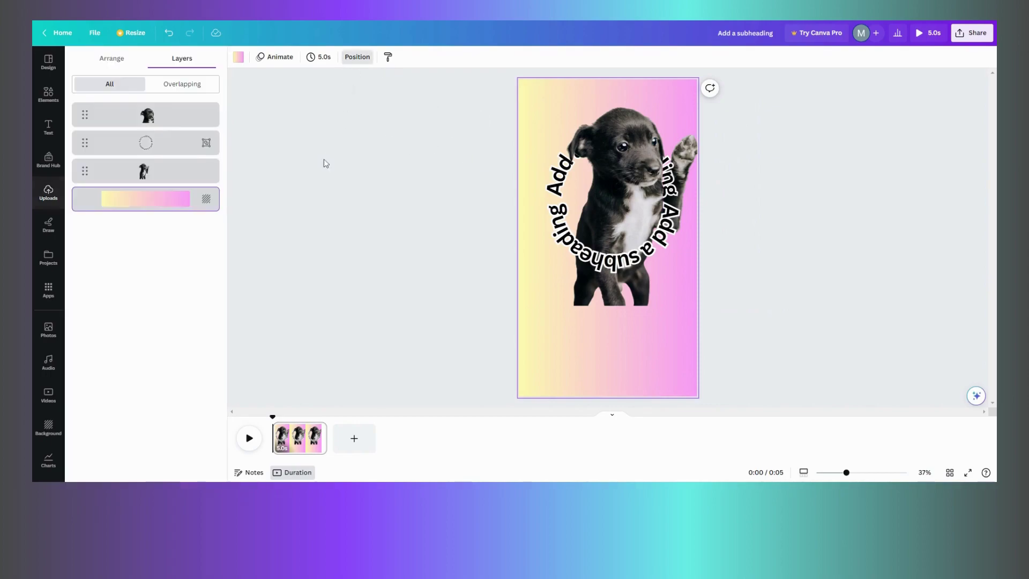
click(178, 146)
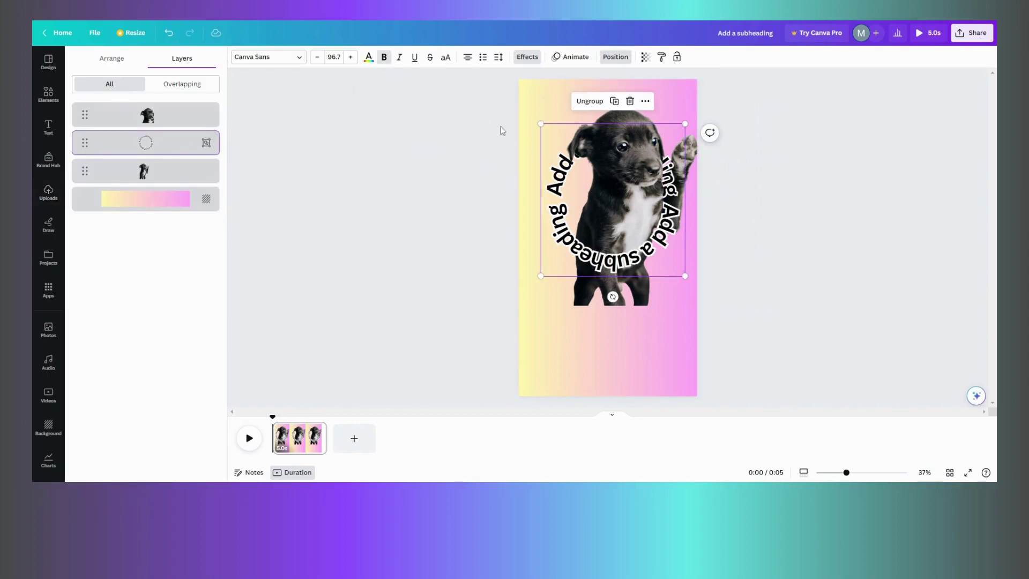
click(583, 62)
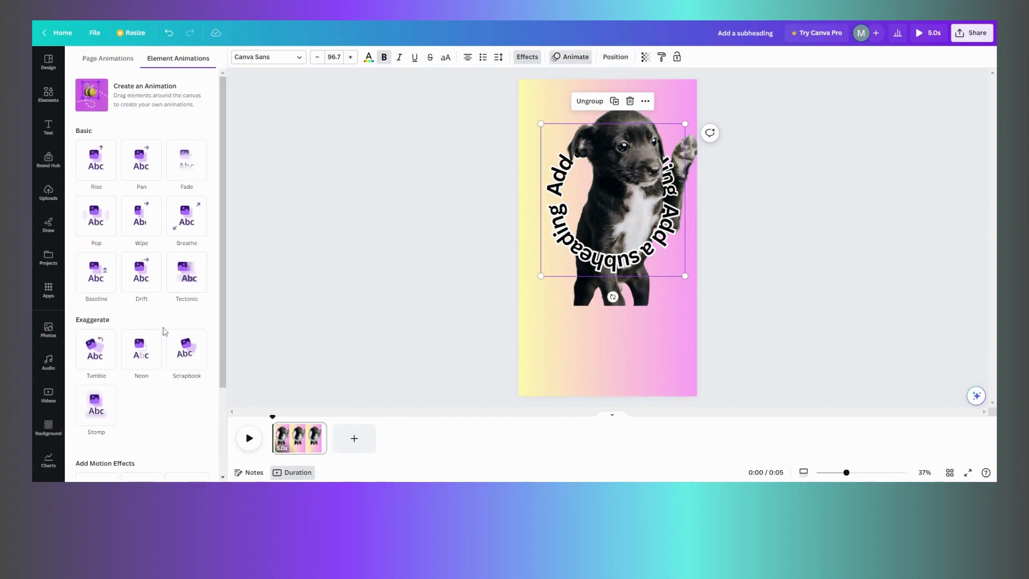
scroll(158, 342, down, 2)
click(99, 384)
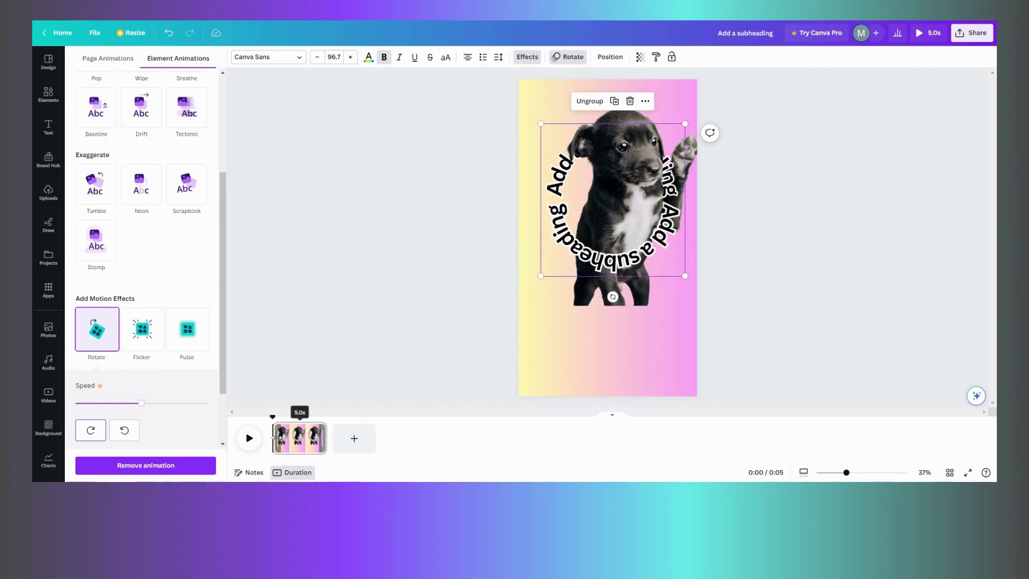
click(253, 441)
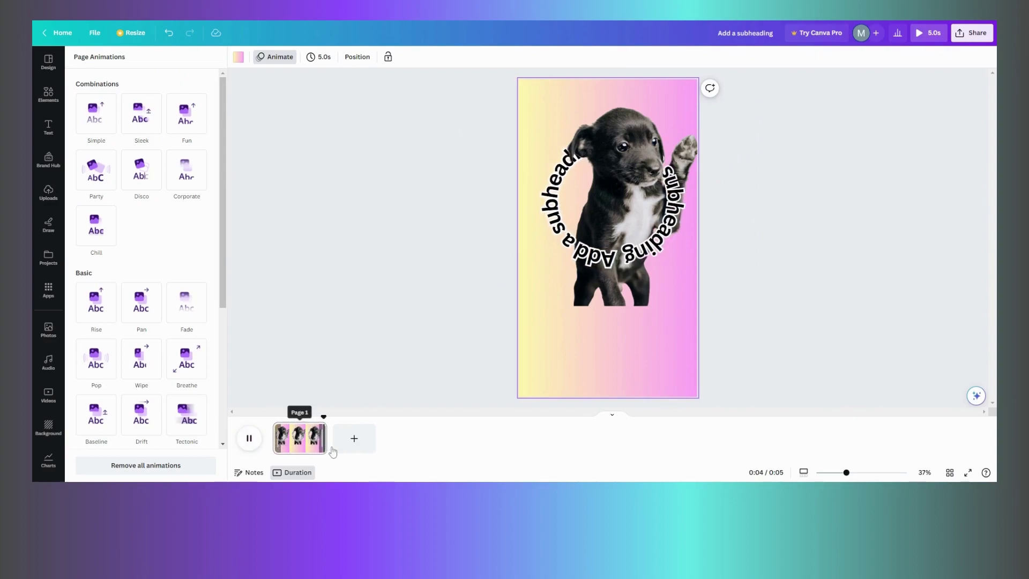
Stretch the page clip in the timeline from 5.0s to 7.5s.
drag(332, 451, 354, 452)
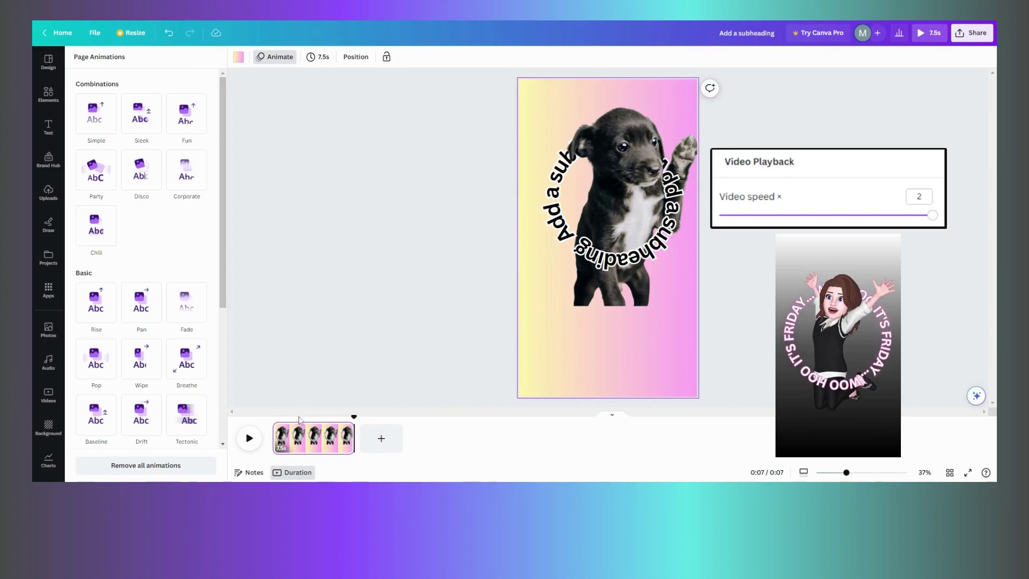
click(277, 435)
click(253, 444)
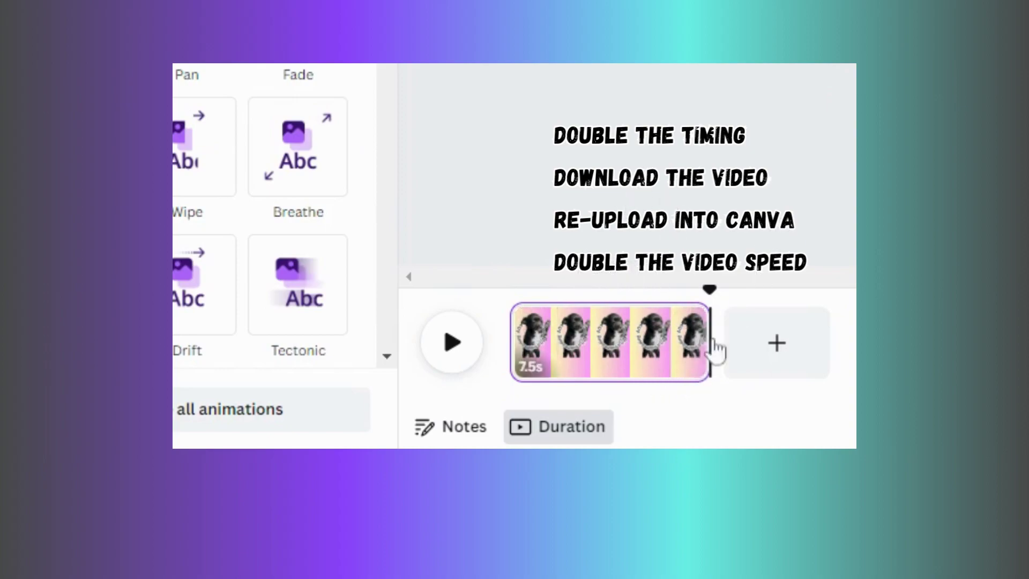
Trim the page clip's right edge out from 7.5s to 10.0s.
mouse_move(697, 354)
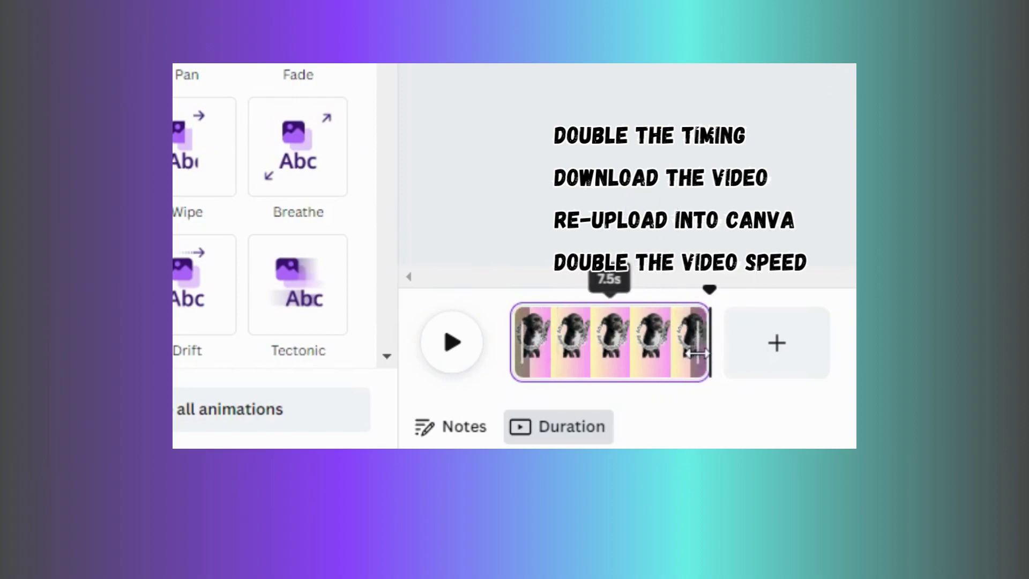
drag(710, 351, 767, 351)
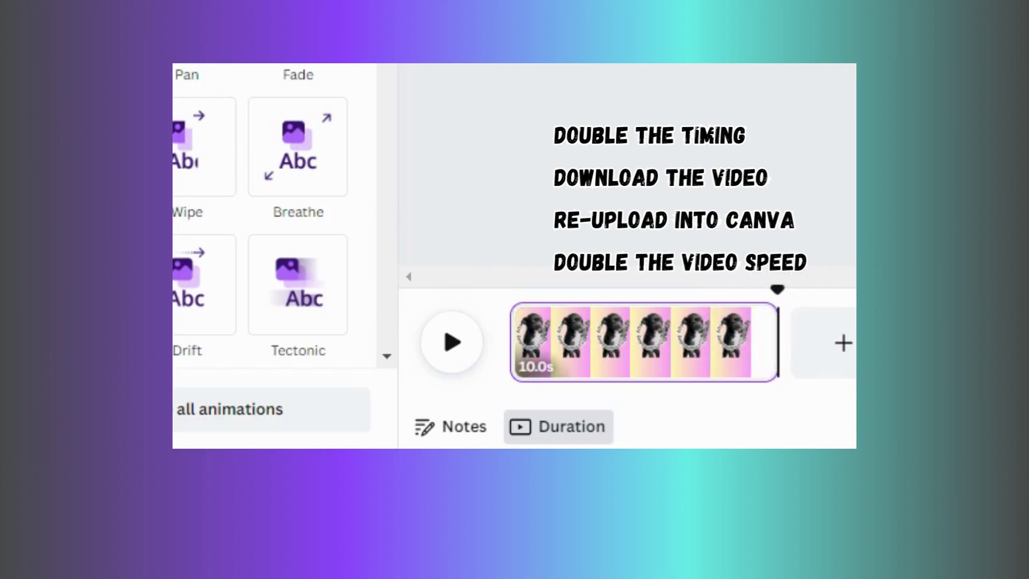